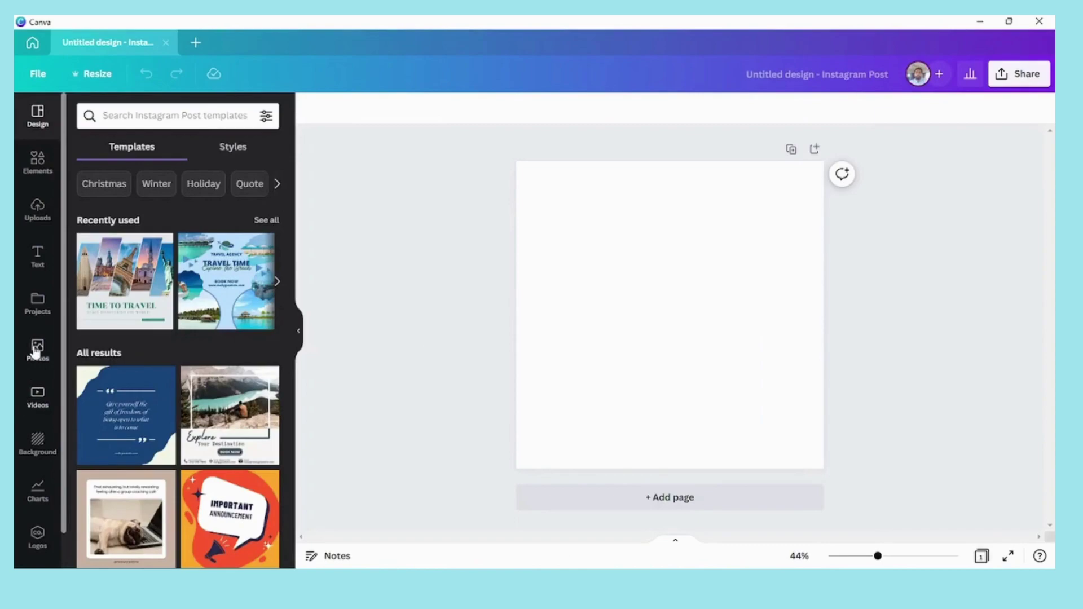
Add the stock photo of the family piled on a grey sofa to the blank Instagram post
left_click(36, 351)
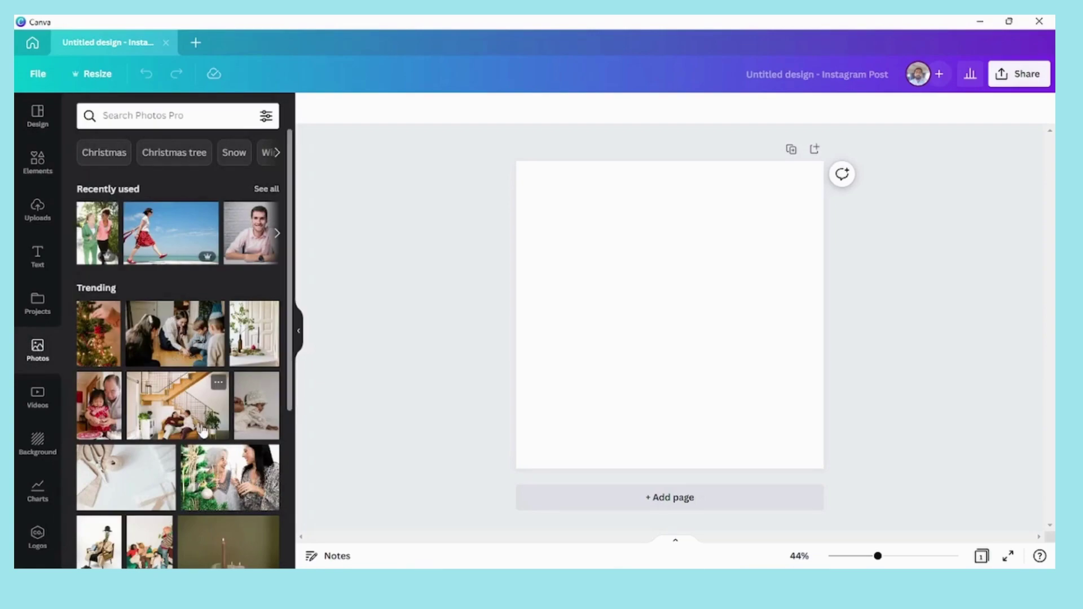
scroll(203, 431, "down", 5)
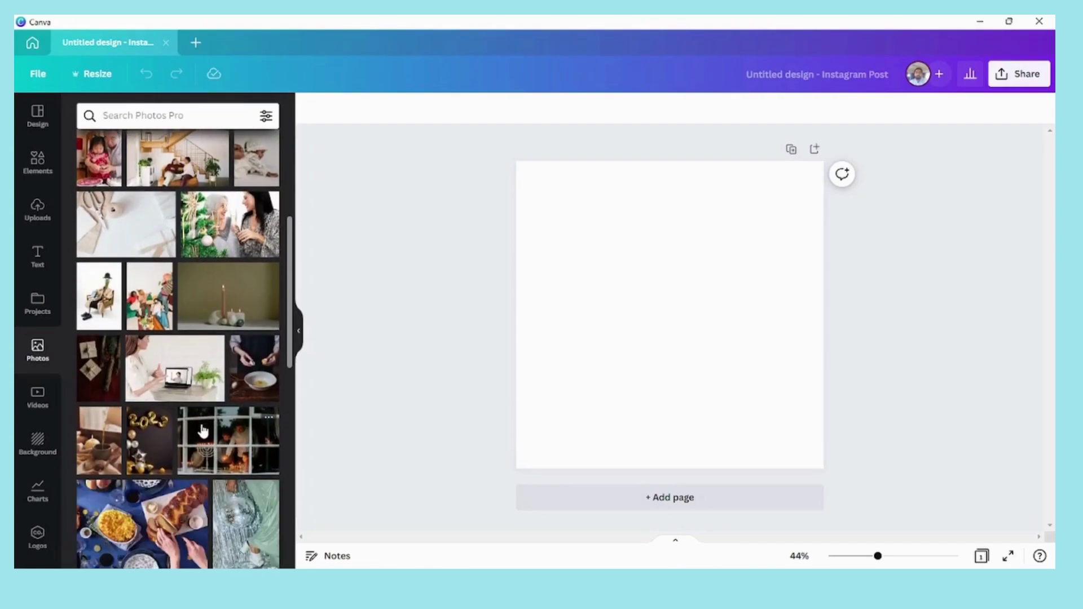
scroll(203, 432, "down", 8)
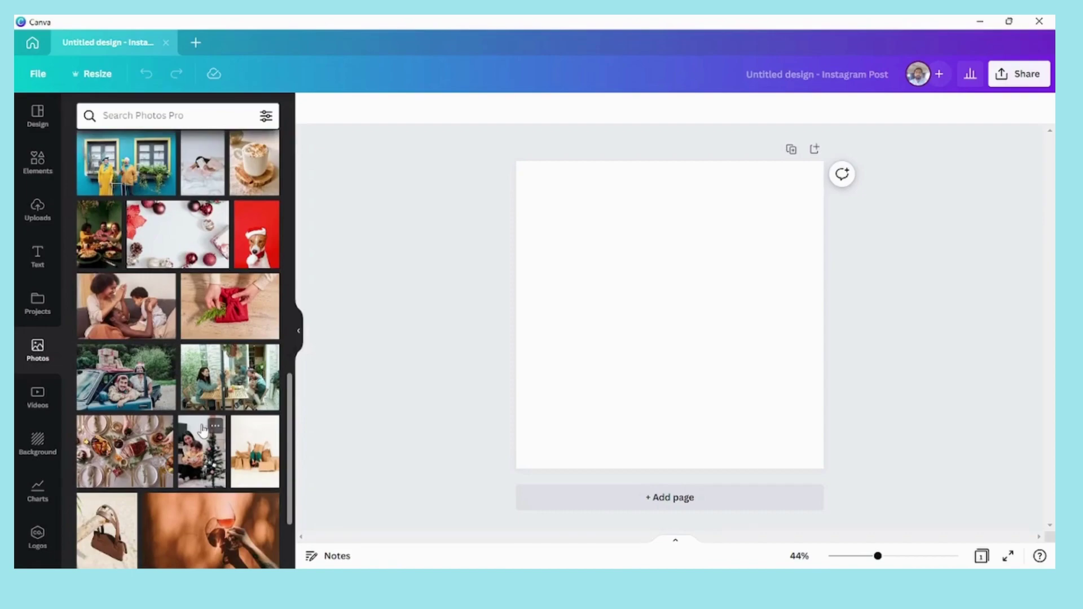
scroll(203, 431, "down", 3)
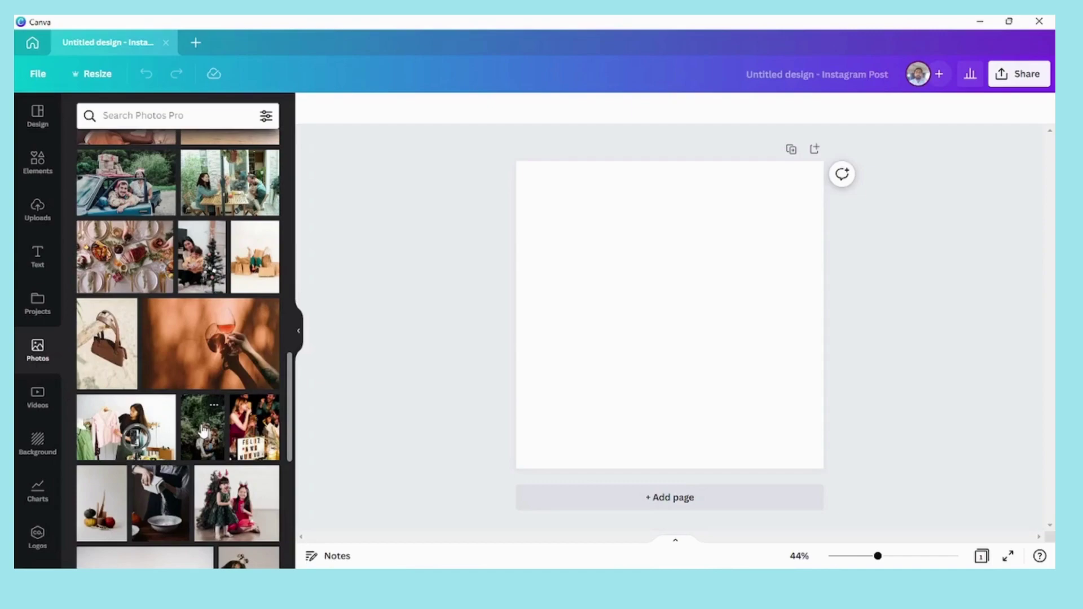
scroll(203, 432, "down", 4)
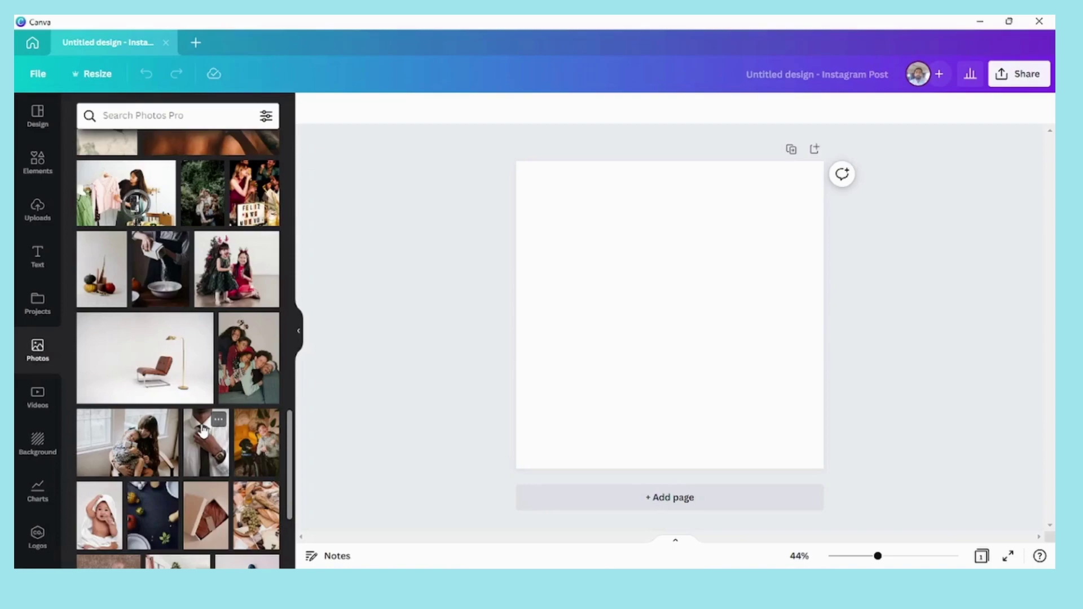
left_click(231, 352)
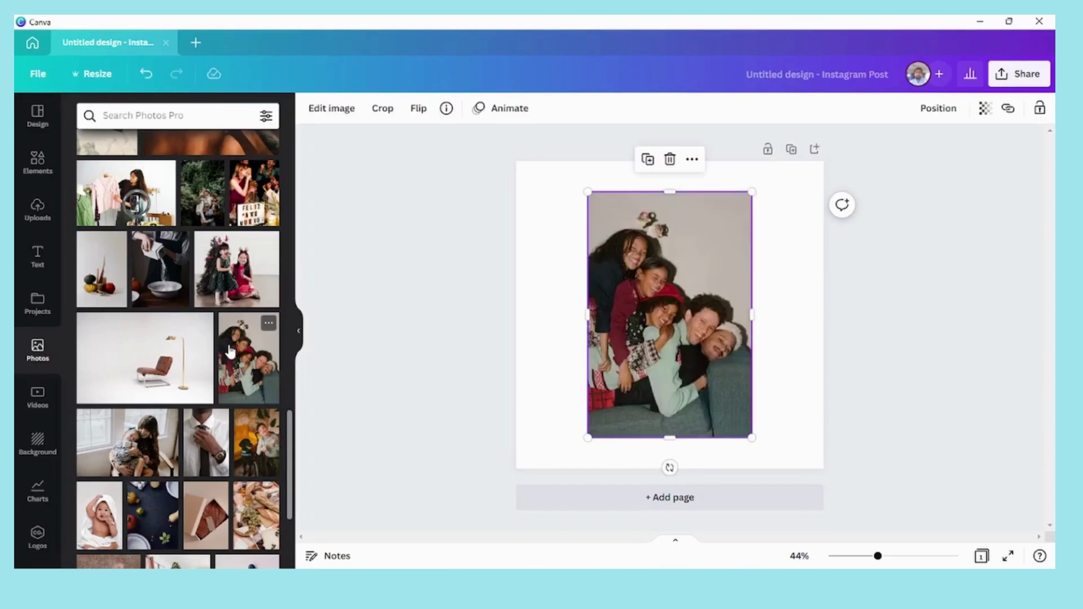
Move and enlarge the family photo so that it fills the whole square page
left_click_drag(693, 335, 623, 301)
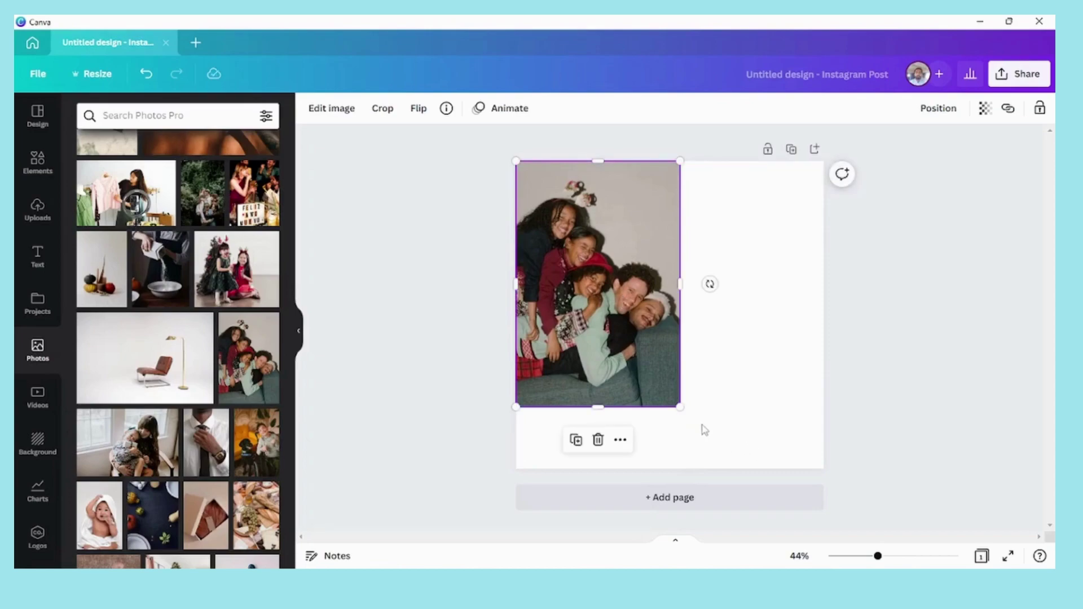
left_click_drag(681, 406, 836, 424)
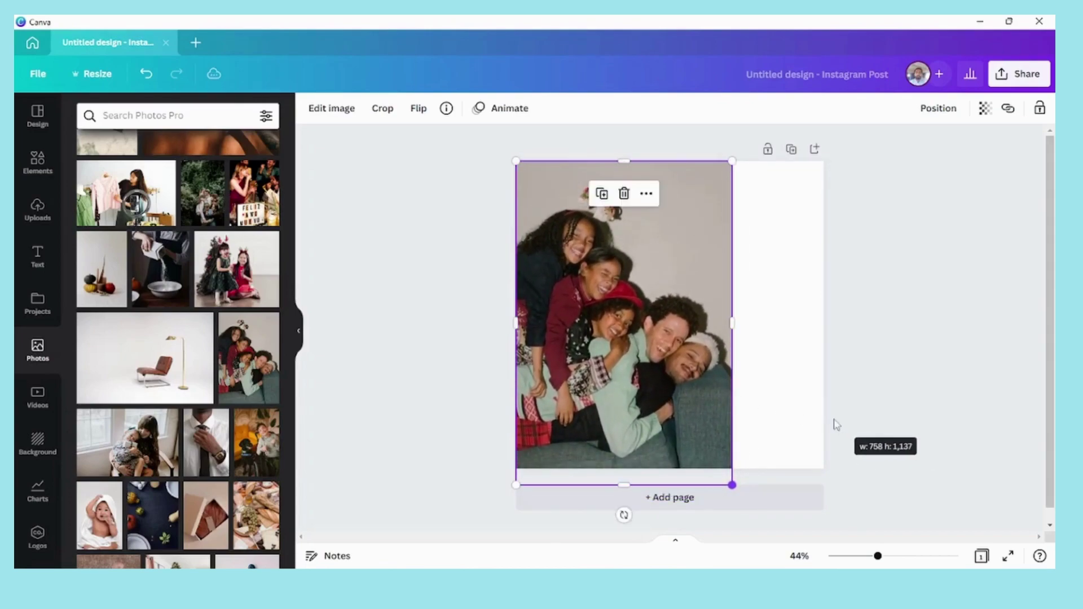
left_click_drag(631, 370, 692, 370)
left_click_drag(576, 324, 516, 321)
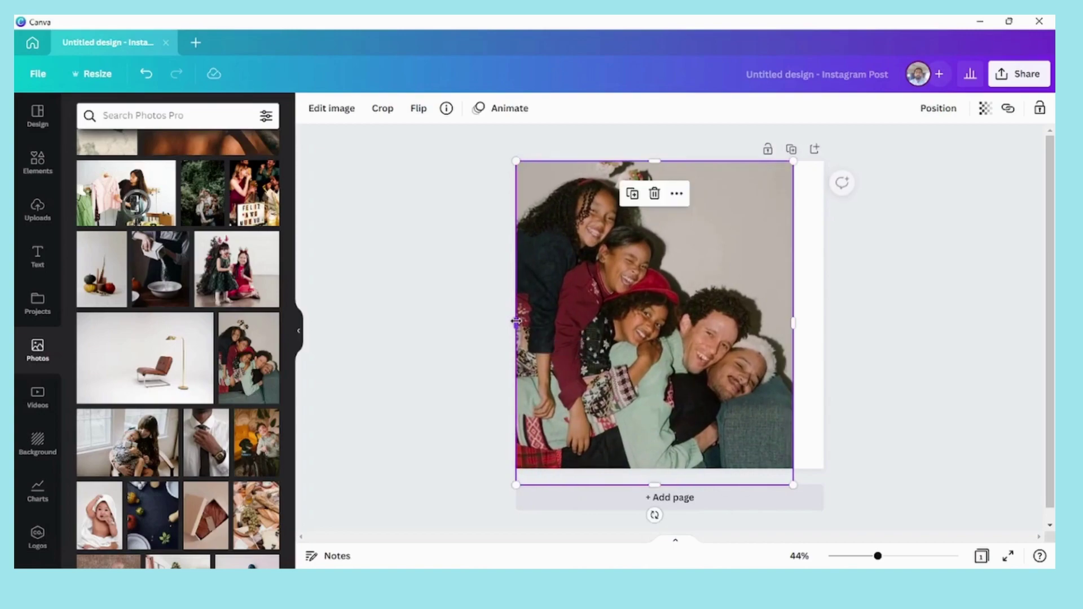
left_click_drag(791, 323, 824, 326)
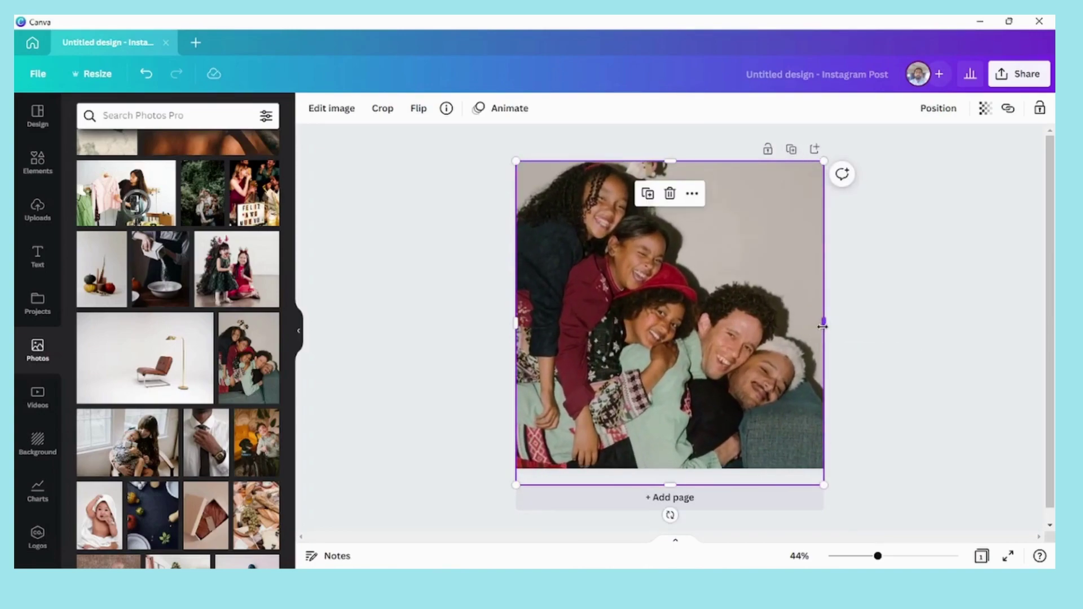
left_click_drag(682, 321, 686, 328)
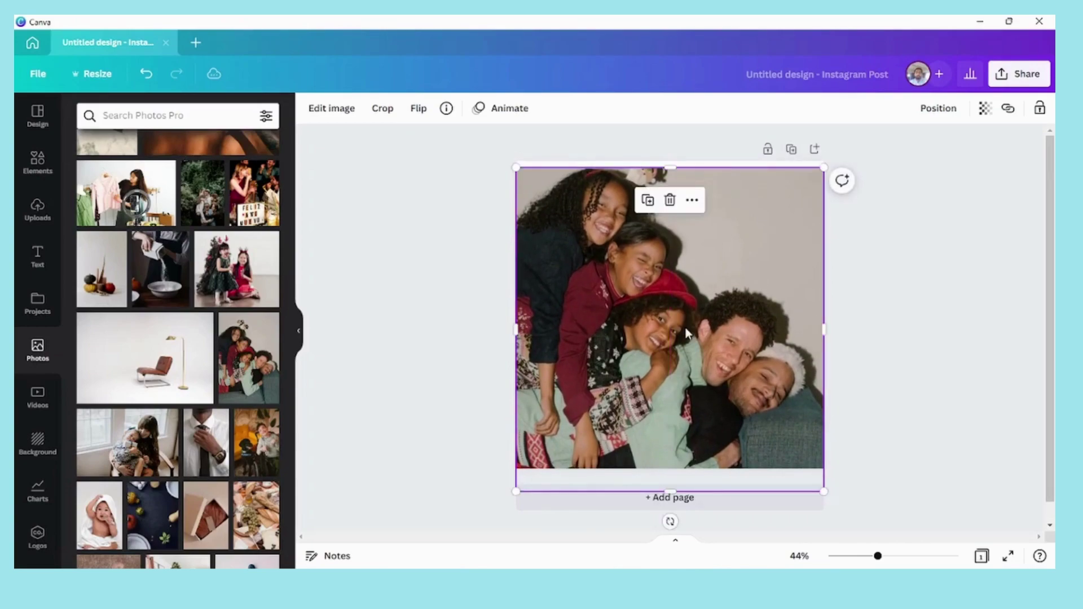
left_click_drag(671, 168, 670, 161)
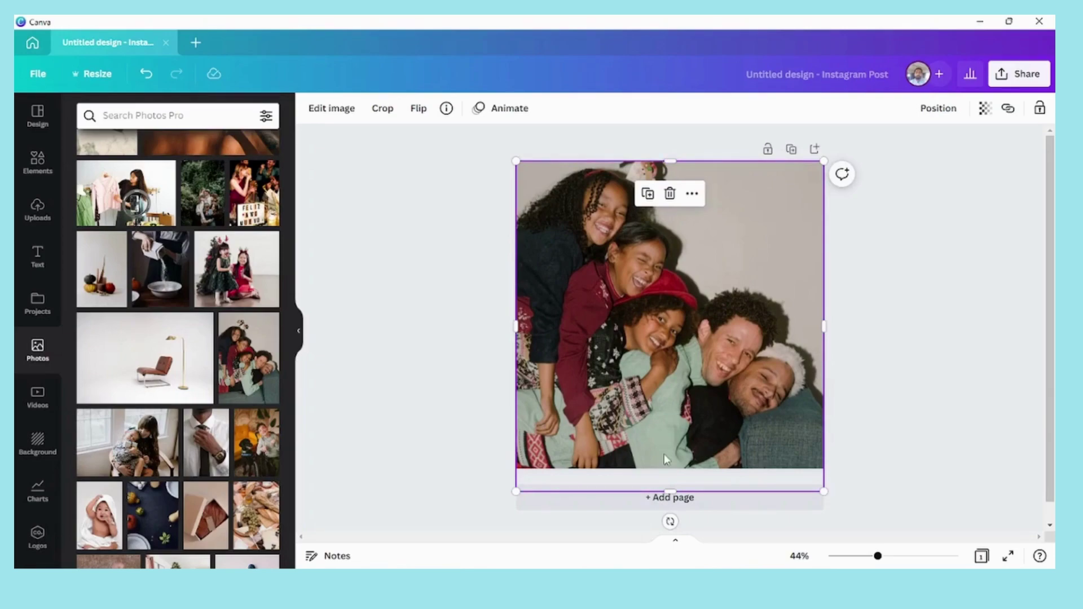
left_click(456, 395)
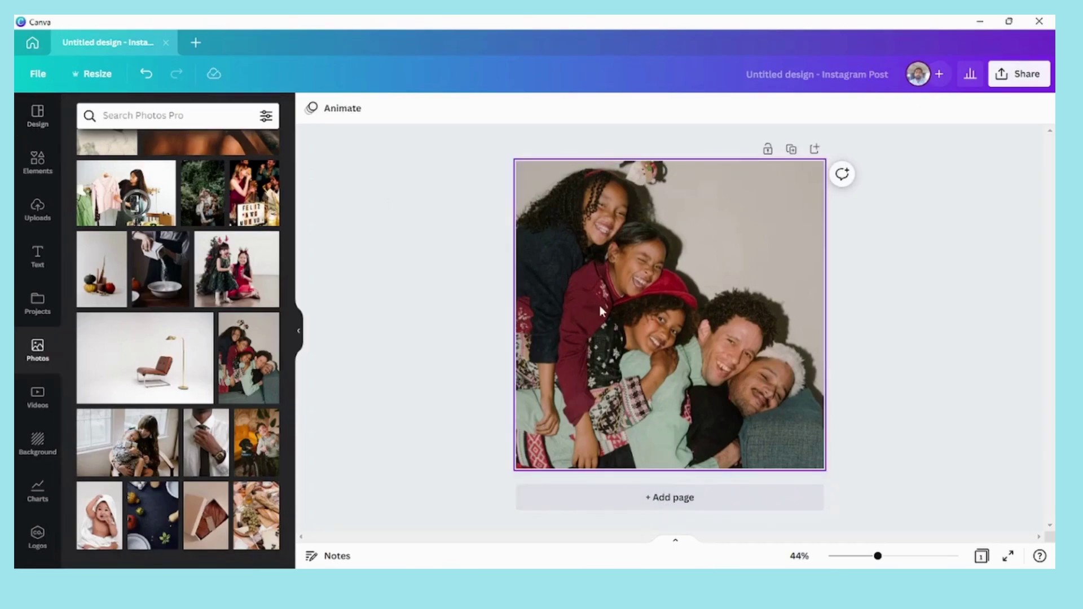
Open the Blur effect for the family photo from the image editing options
left_click(625, 300)
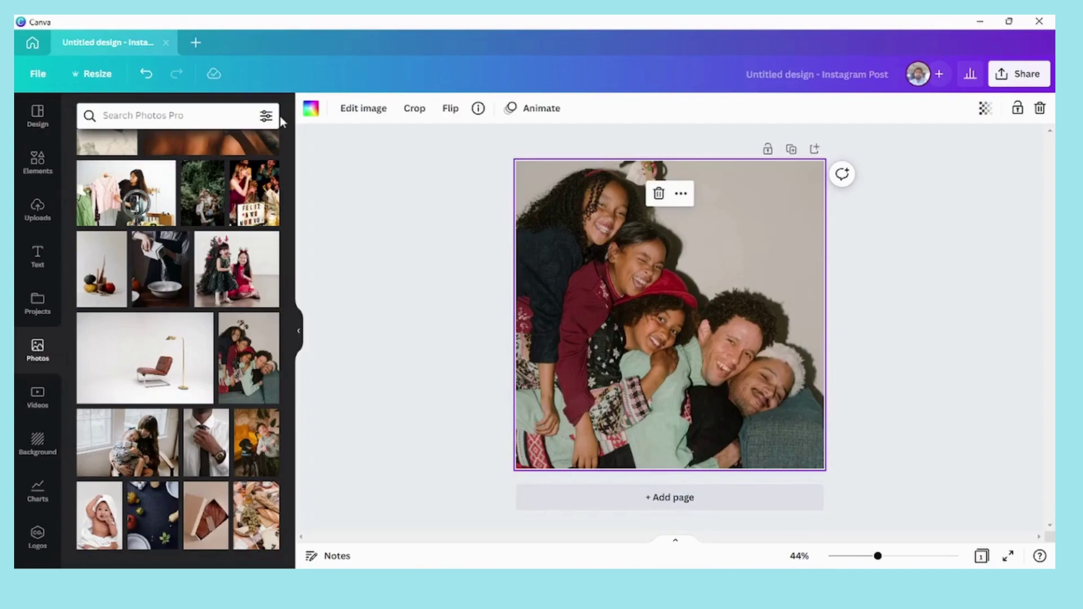
left_click(356, 112)
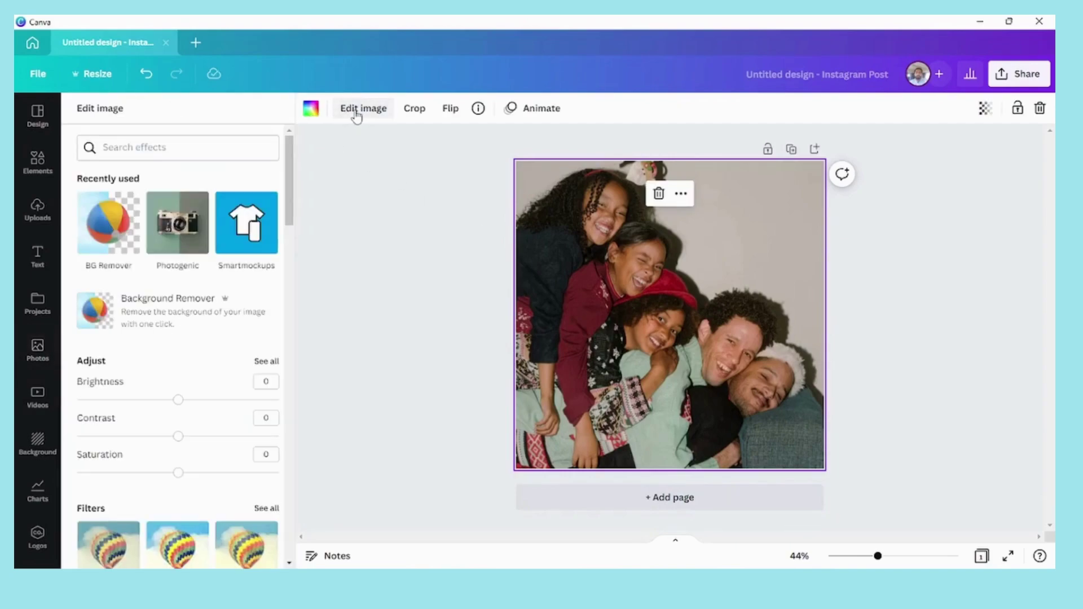
scroll(125, 460, "down", 6)
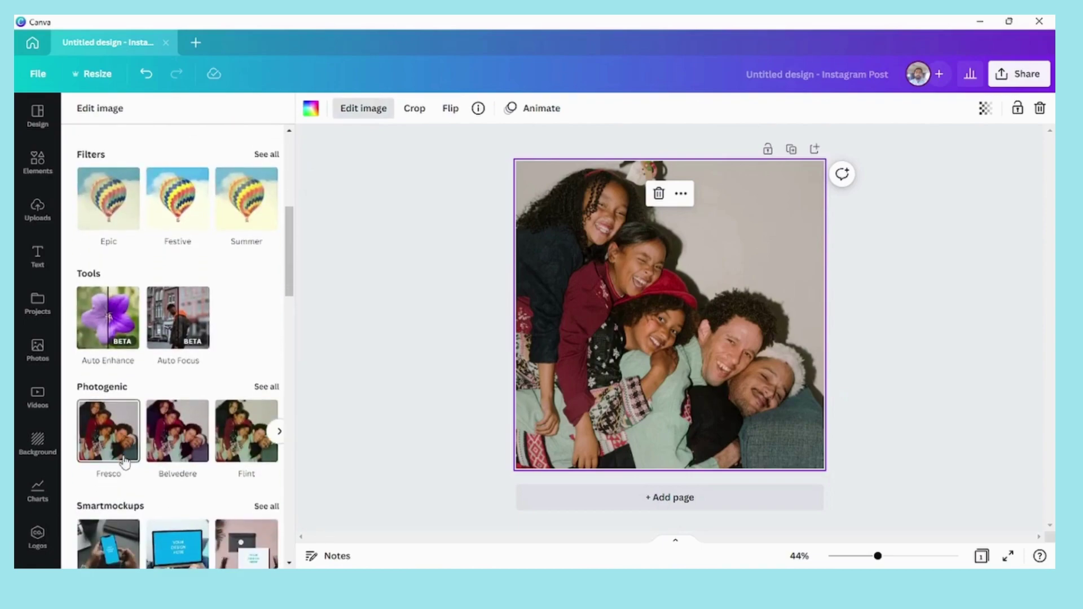
scroll(125, 463, "down", 20)
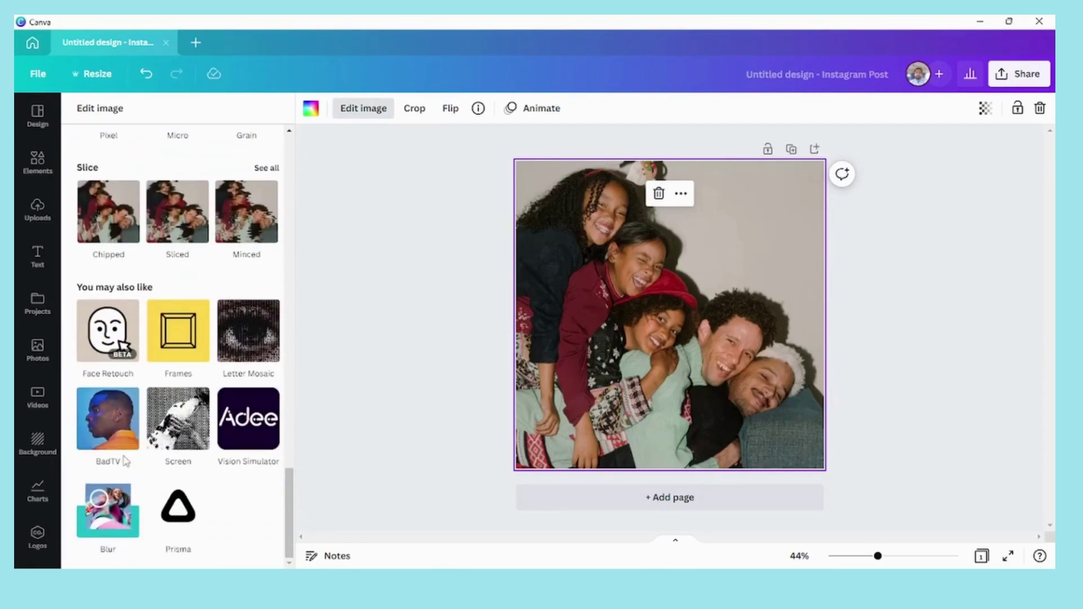
left_click(109, 504)
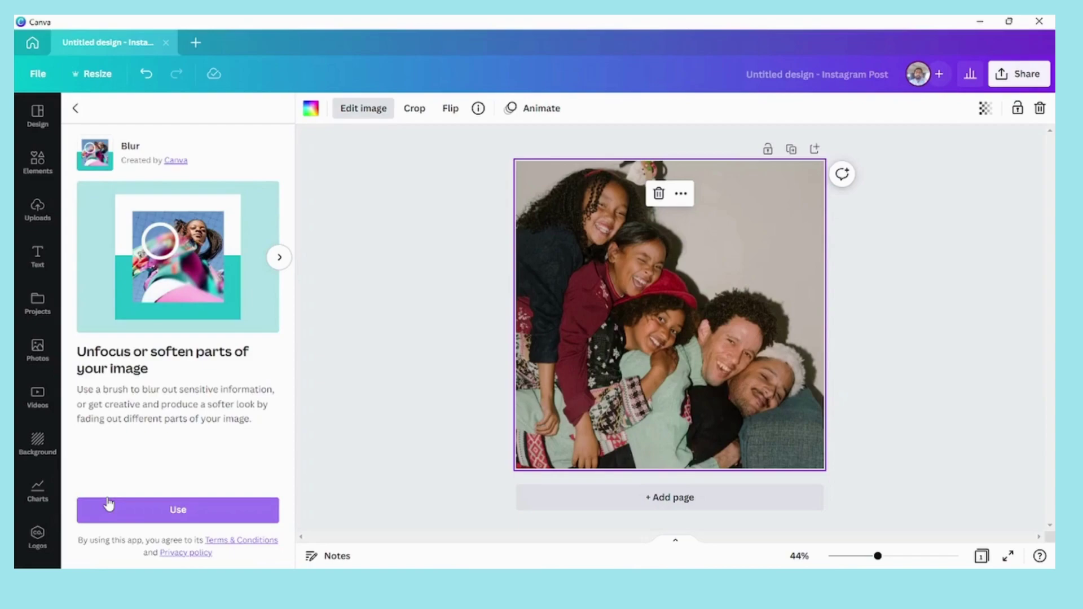
left_click(281, 260)
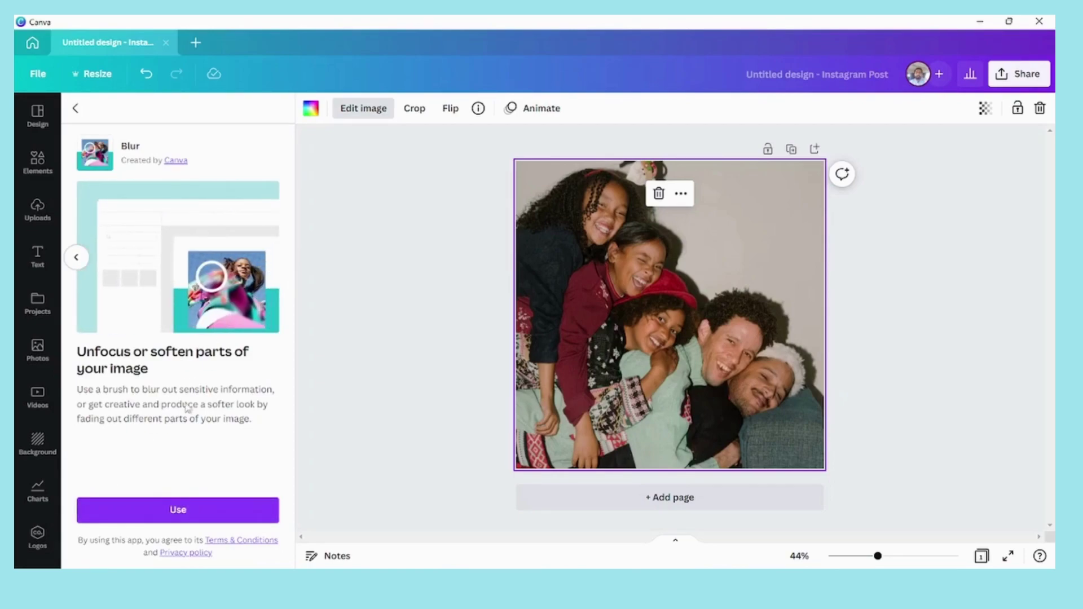
left_click(198, 508)
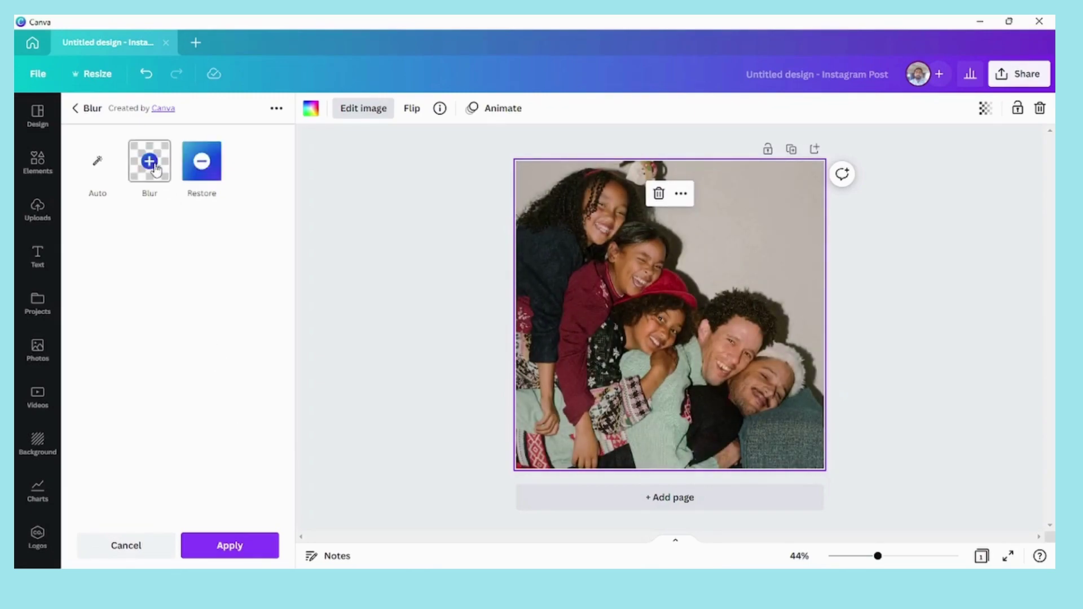
Blur the face of the second girl from the top with intensity 64 and brush size 22, and apply the effect
left_click(155, 171)
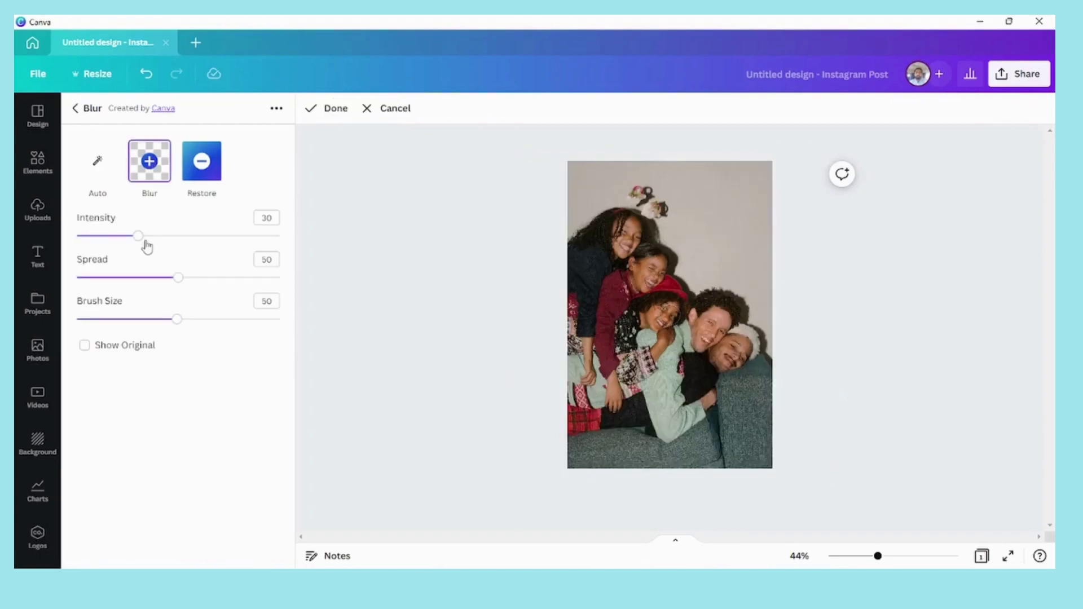
left_click_drag(138, 237, 208, 251)
left_click_drag(176, 319, 120, 316)
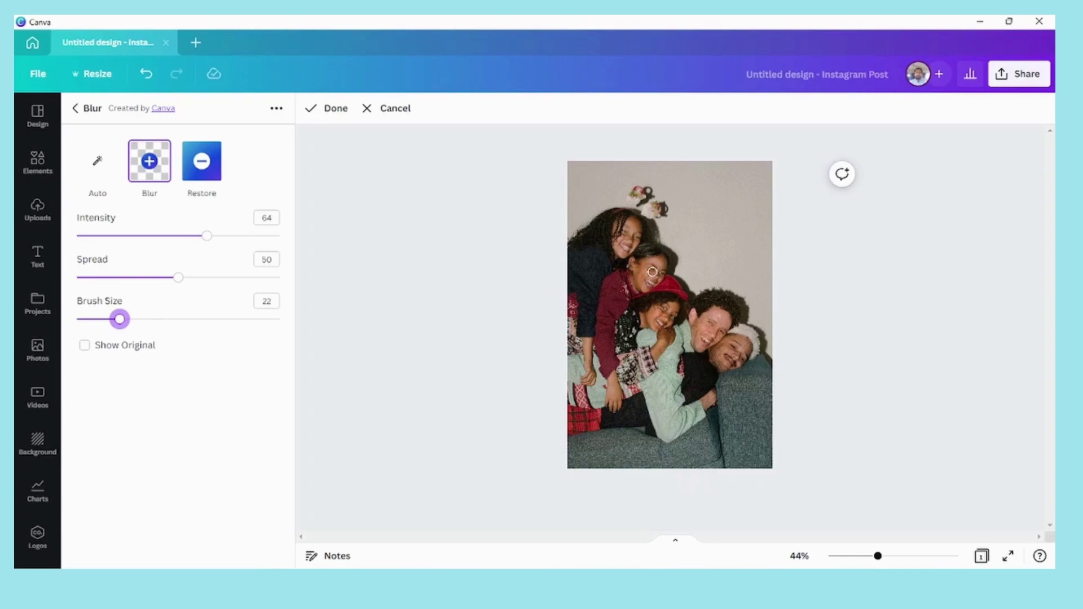
mouse_move(653, 272)
left_mouse_down()
mouse_move(642, 274)
mouse_move(646, 285)
mouse_move(633, 270)
mouse_move(657, 258)
mouse_move(655, 284)
mouse_move(662, 273)
mouse_move(643, 255)
mouse_move(666, 251)
mouse_move(661, 262)
mouse_move(640, 255)
mouse_move(638, 279)
mouse_move(659, 279)
mouse_move(666, 261)
mouse_move(634, 273)
mouse_move(646, 268)
left_mouse_up()
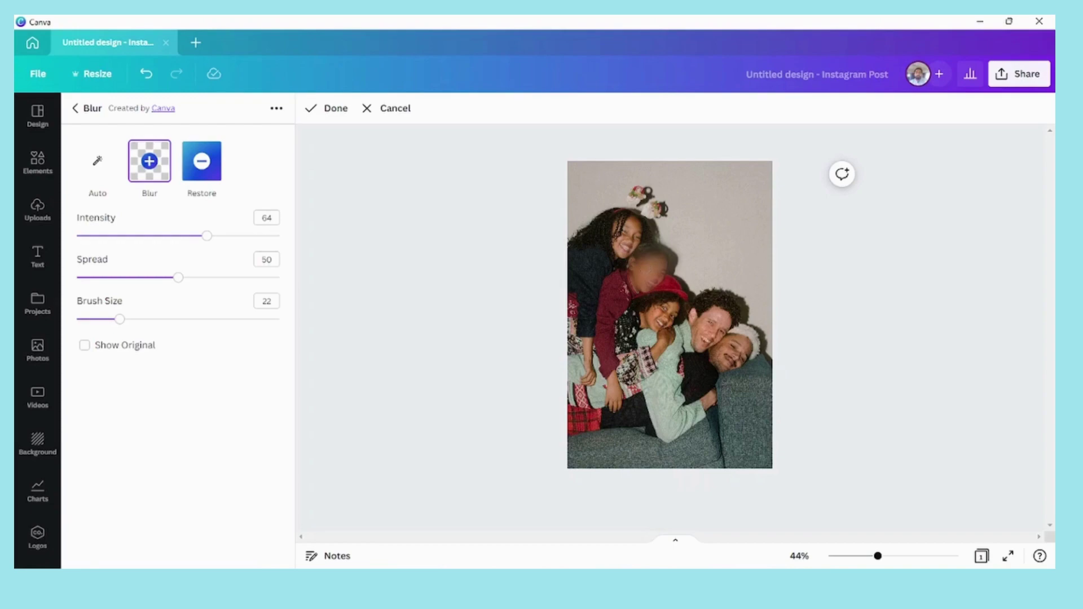
left_click(338, 110)
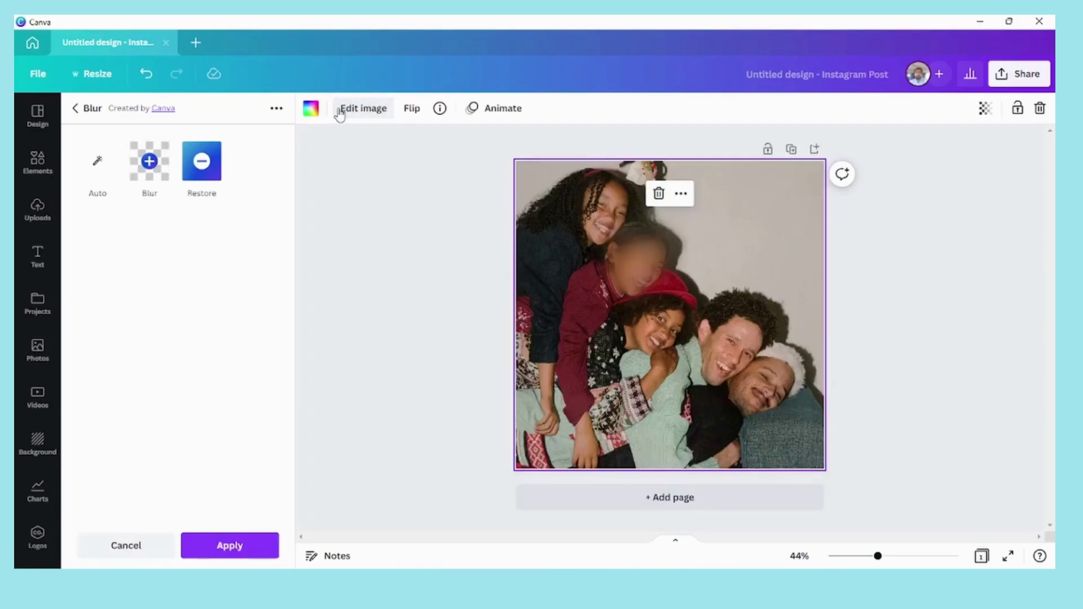
left_click(242, 542)
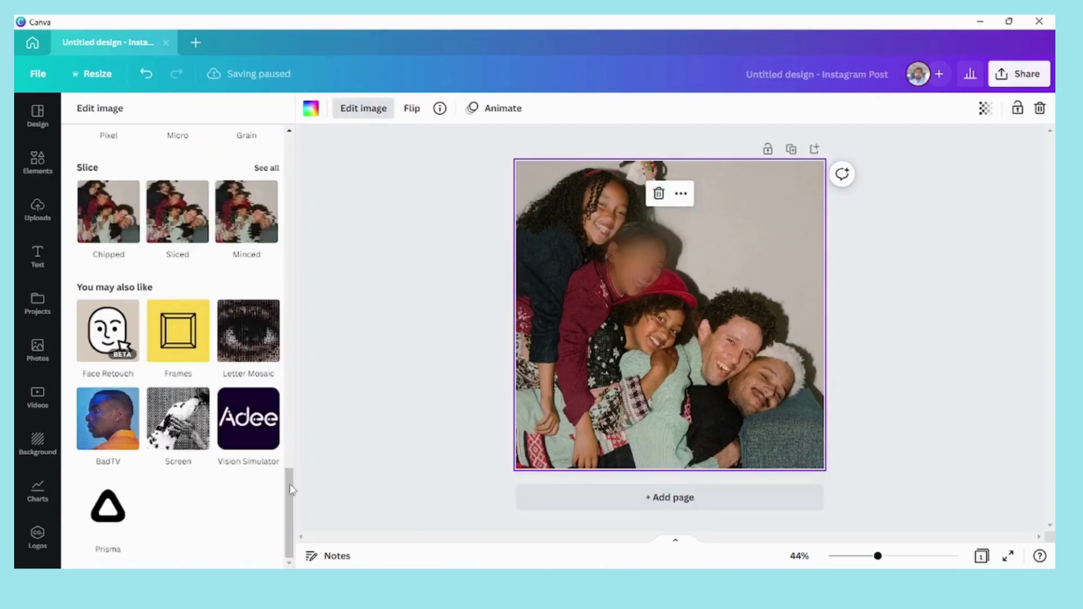
left_click(429, 351)
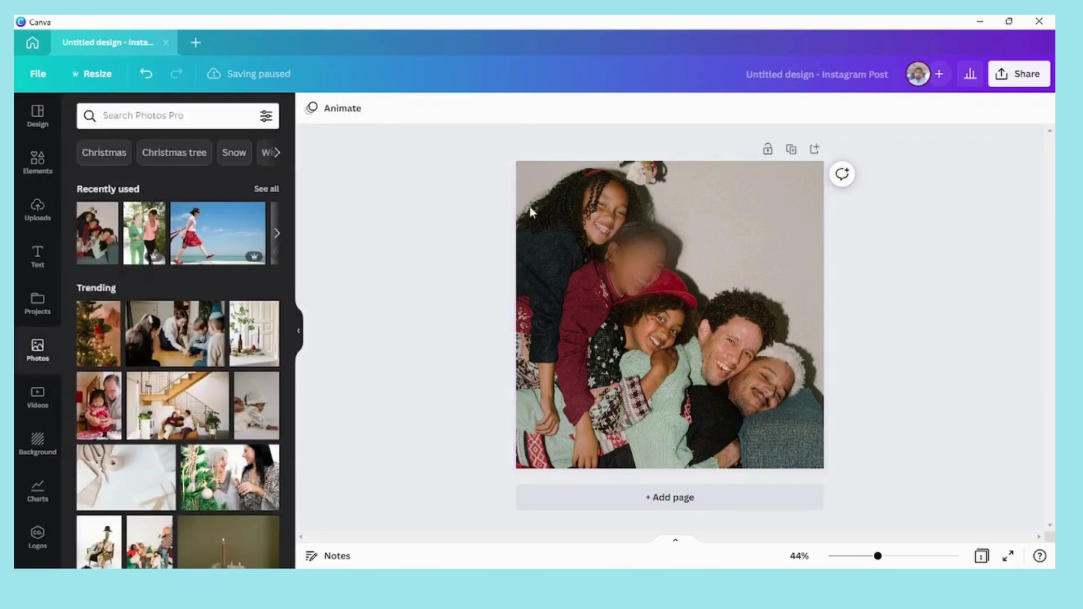
Reopen the Blur brush for the family photo and set its intensity to 74
left_click(591, 263)
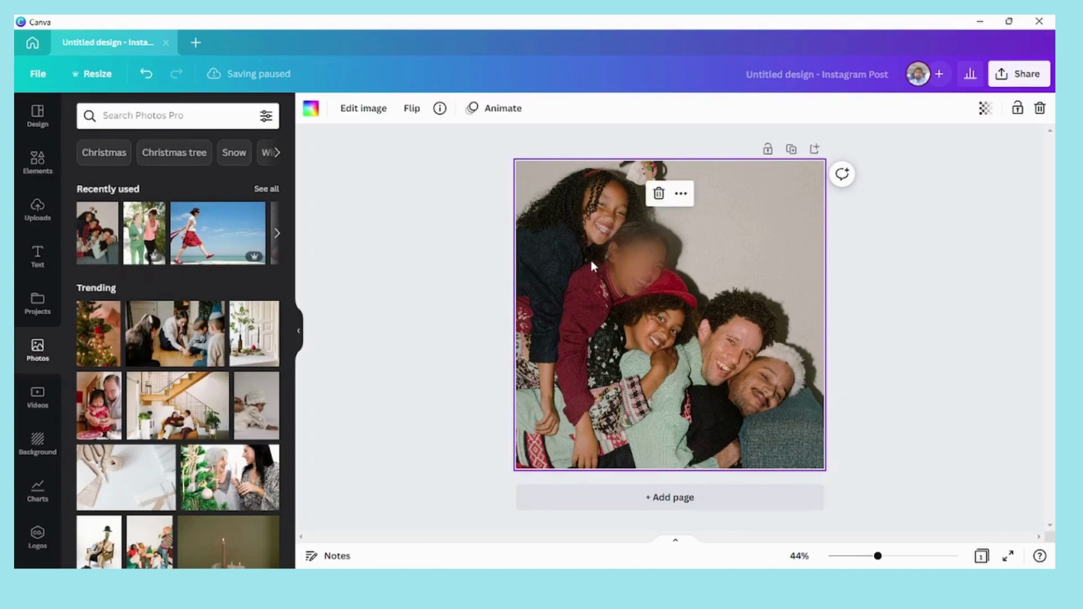
left_click(372, 113)
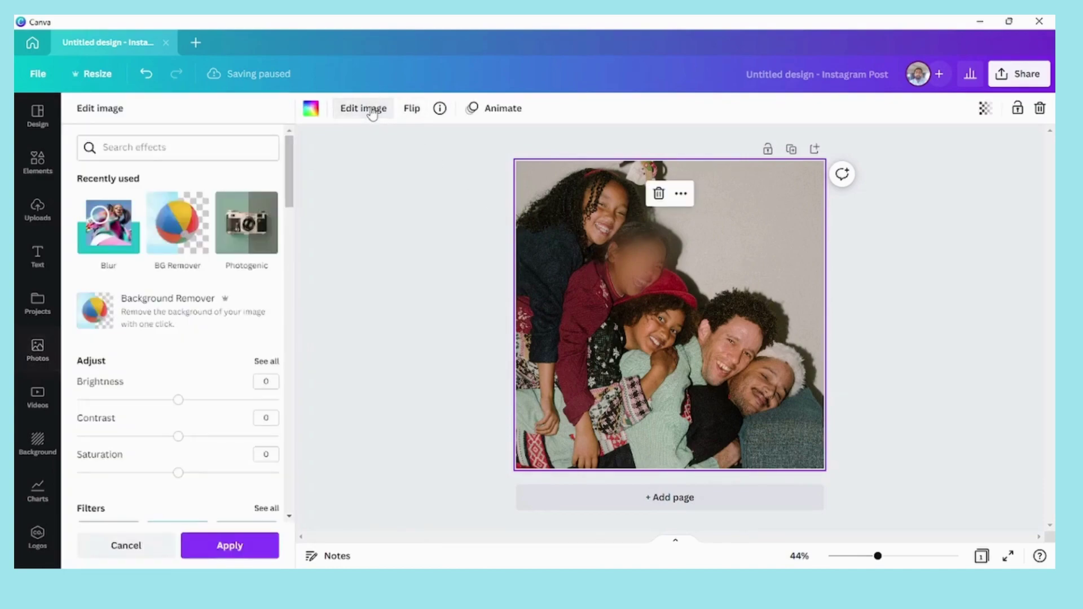
left_click(100, 250)
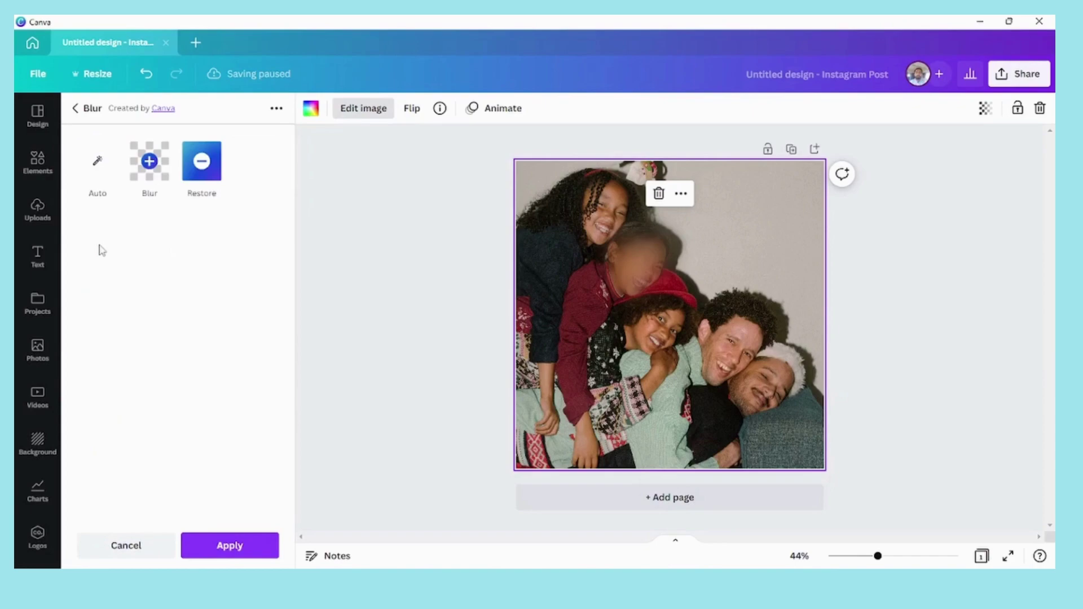
left_click(160, 158)
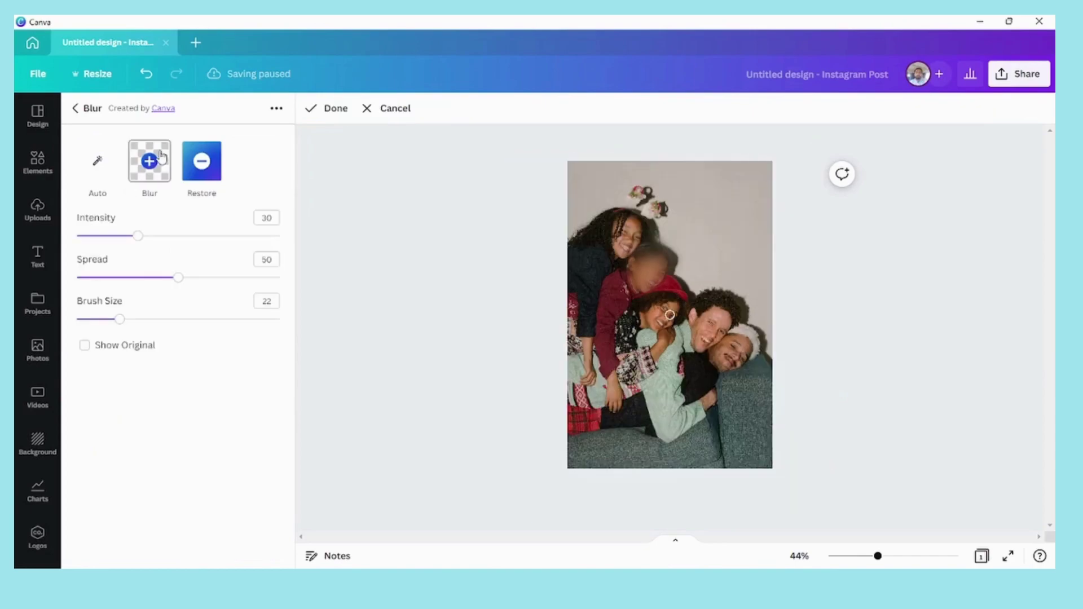
left_click(136, 237)
left_click_drag(281, 255, 227, 241)
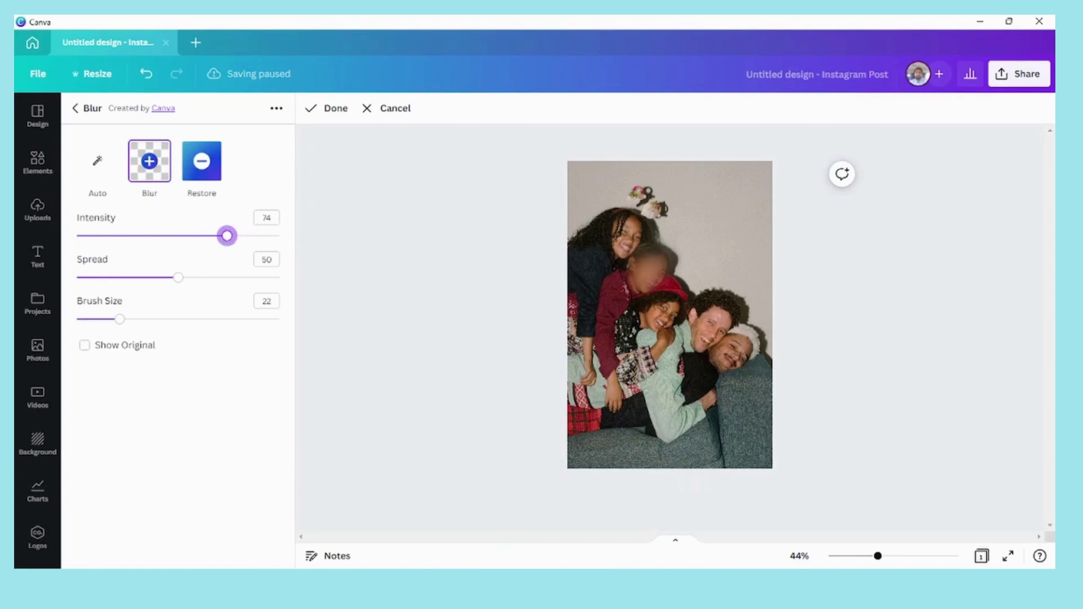
Brush stronger blur over the second girl's already softened face and apply the effect
mouse_move(653, 270)
left_mouse_down()
mouse_move(652, 286)
mouse_move(665, 266)
mouse_move(649, 277)
mouse_move(663, 274)
mouse_move(646, 274)
mouse_move(655, 264)
mouse_move(648, 273)
mouse_move(641, 257)
mouse_move(671, 260)
mouse_move(661, 272)
mouse_move(656, 247)
mouse_move(639, 258)
mouse_move(650, 246)
mouse_move(664, 265)
mouse_move(649, 289)
mouse_move(629, 281)
left_mouse_up()
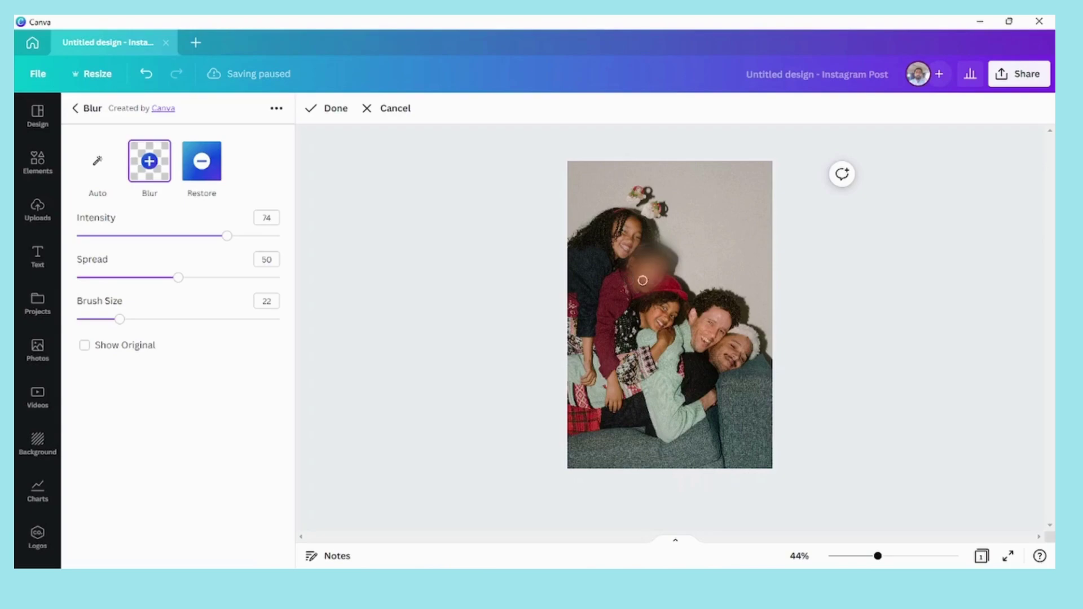
mouse_move(663, 272)
left_mouse_down()
mouse_move(637, 294)
mouse_move(652, 276)
left_mouse_up()
left_click(330, 108)
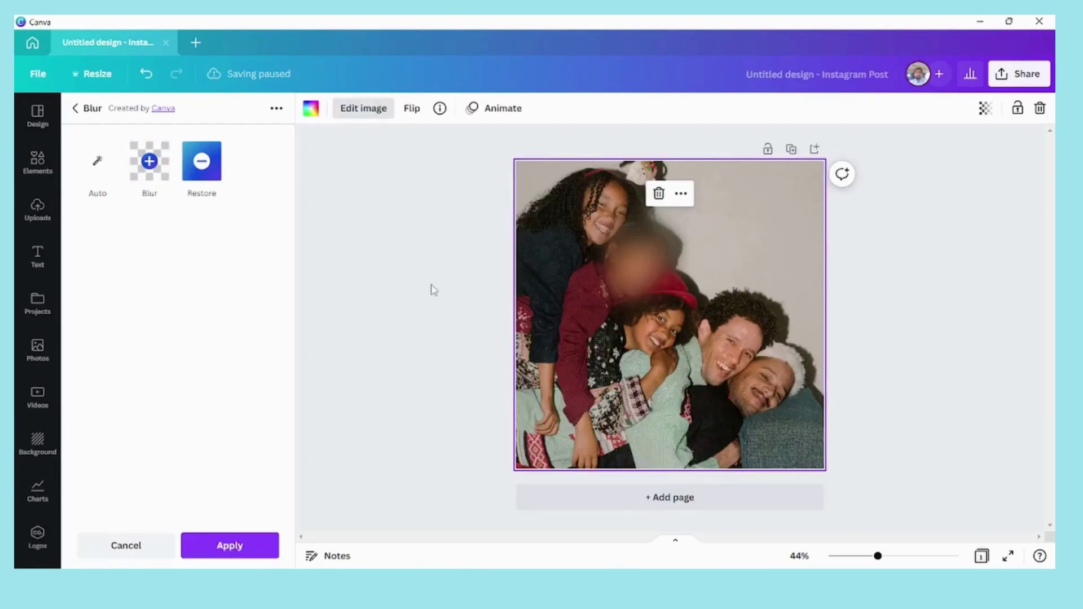
left_click(250, 543)
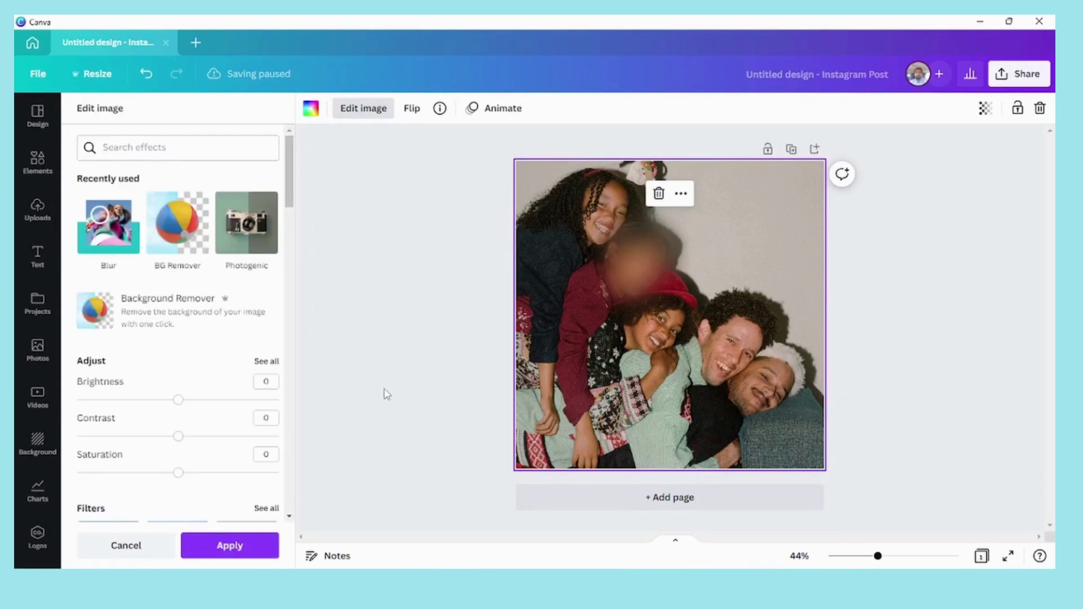